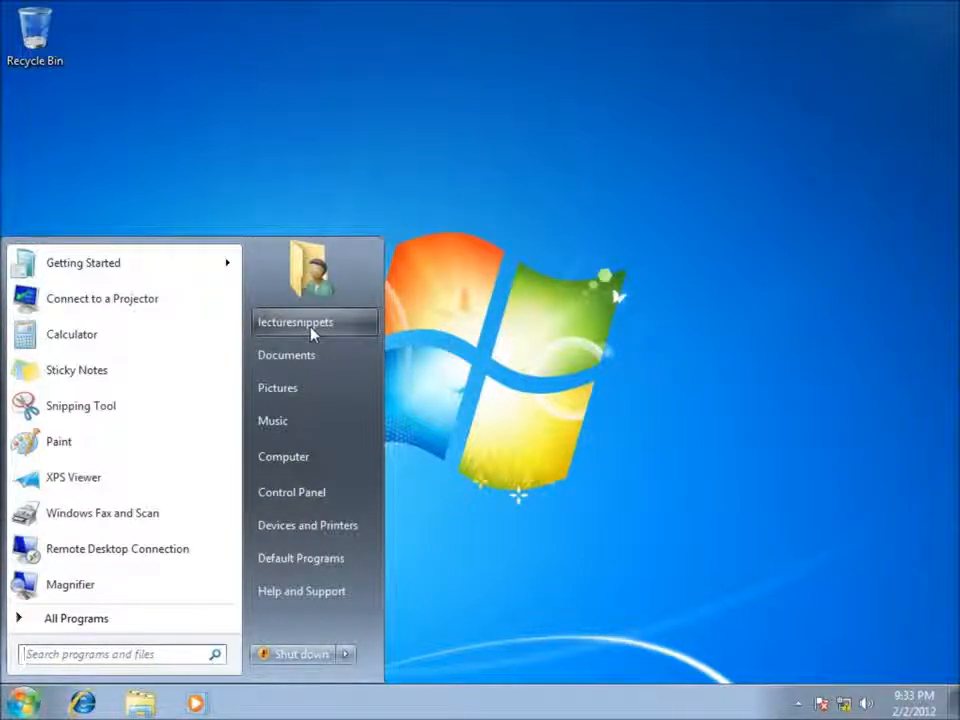
# Step: Open the Computer Name/Domain Changes dialog for LS-WIN7 from the Computer properties
pyautogui.rightClick(285, 463)
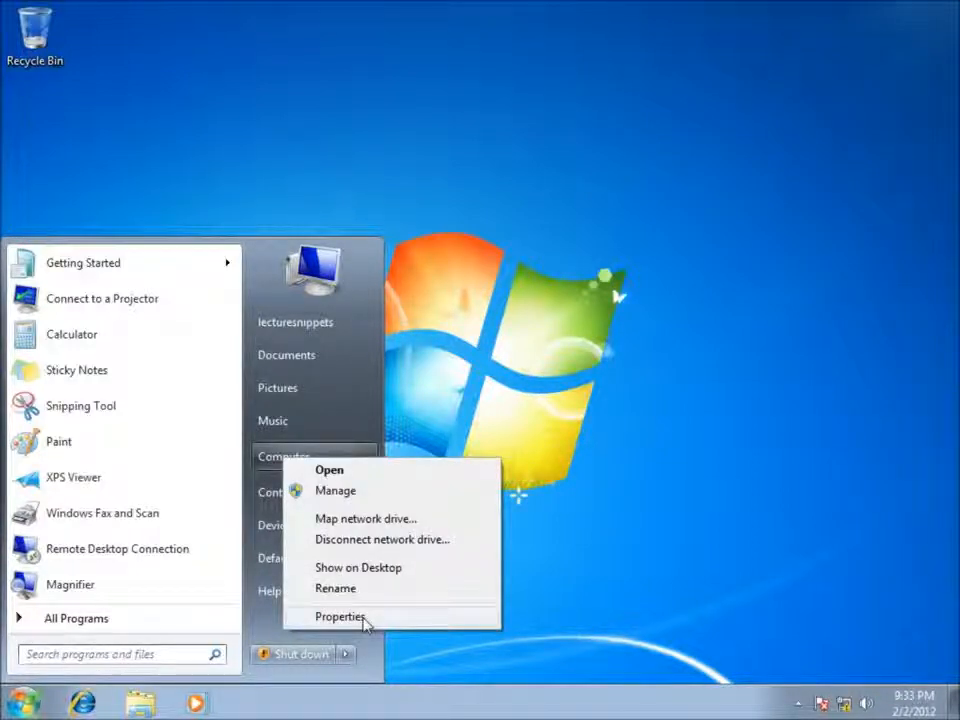
pyautogui.click(364, 618)
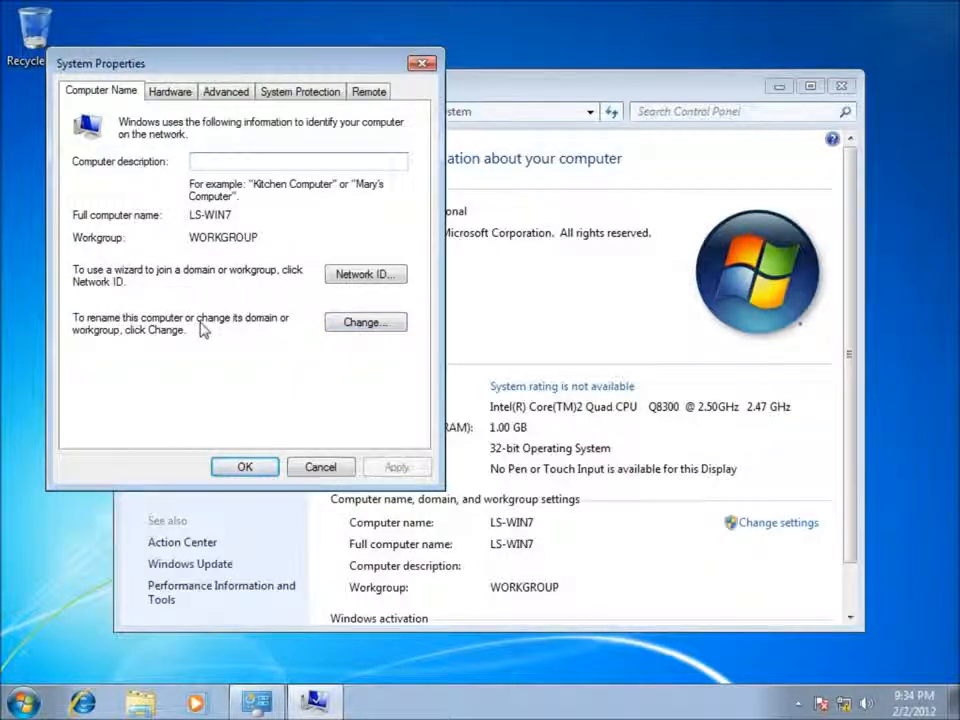
pyautogui.click(350, 322)
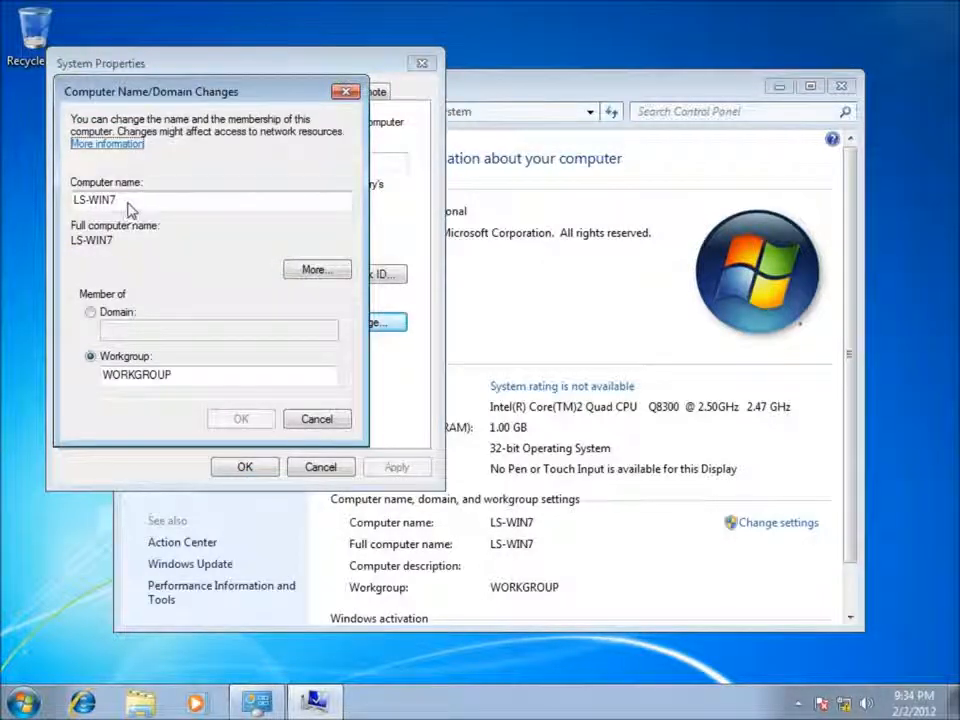
# Step: Rename the computer from LS-WIN7 to PC-1
pyautogui.moveTo(130, 204); pyautogui.dragTo(60, 205)
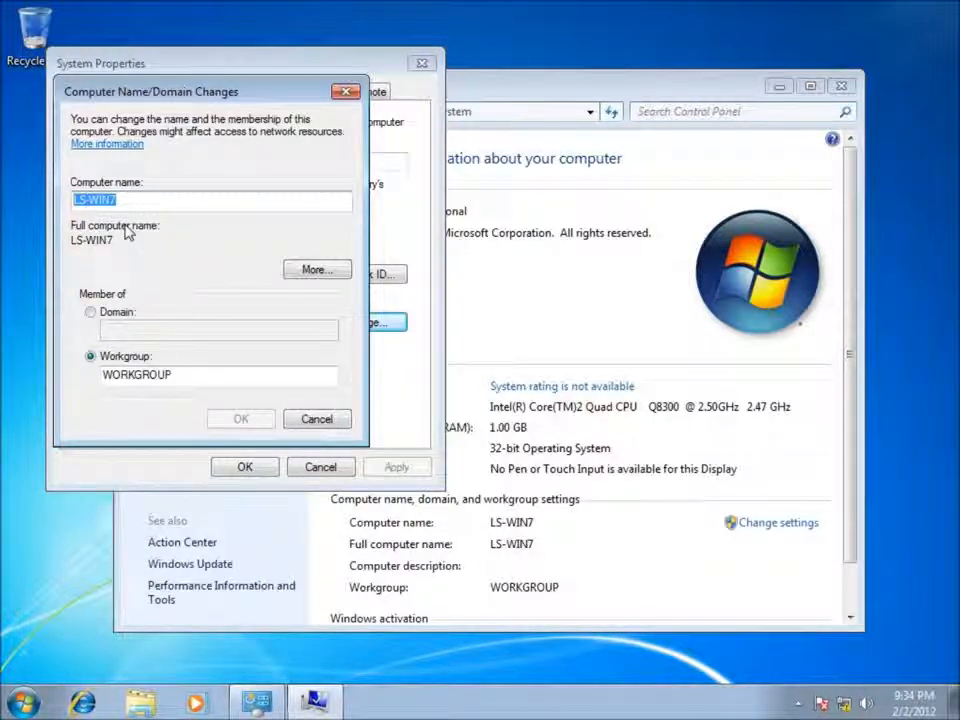
pyautogui.moveTo(133, 204); pyautogui.dragTo(64, 200)
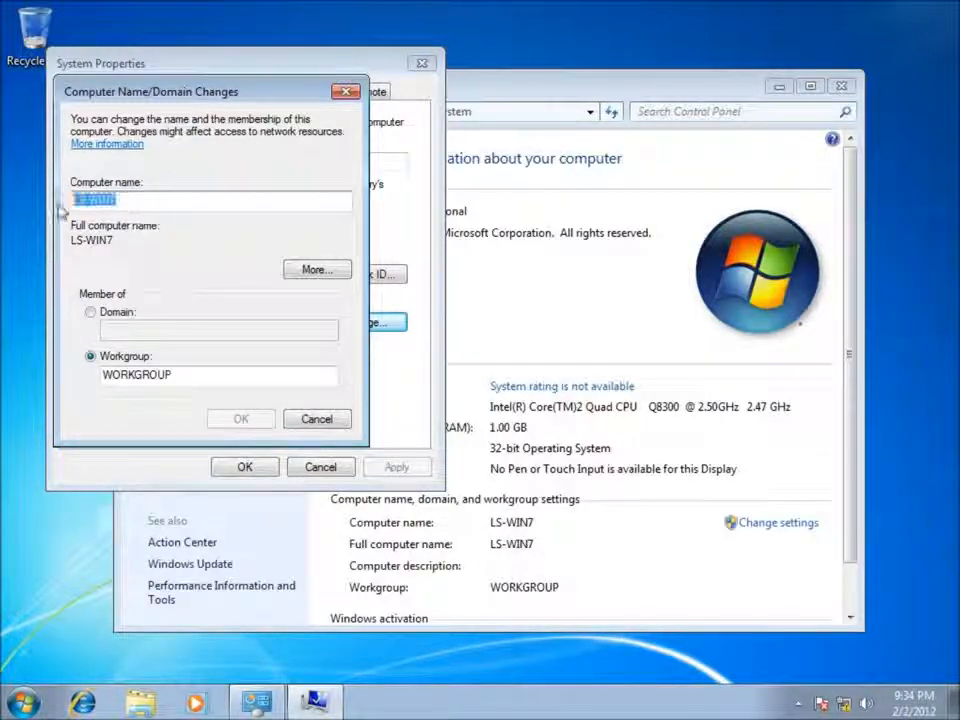
pyautogui.write('Pc-1')
pyautogui.press('BackSpace')
pyautogui.press('BackSpace')
pyautogui.press('BackSpace')
pyautogui.write('C-1')
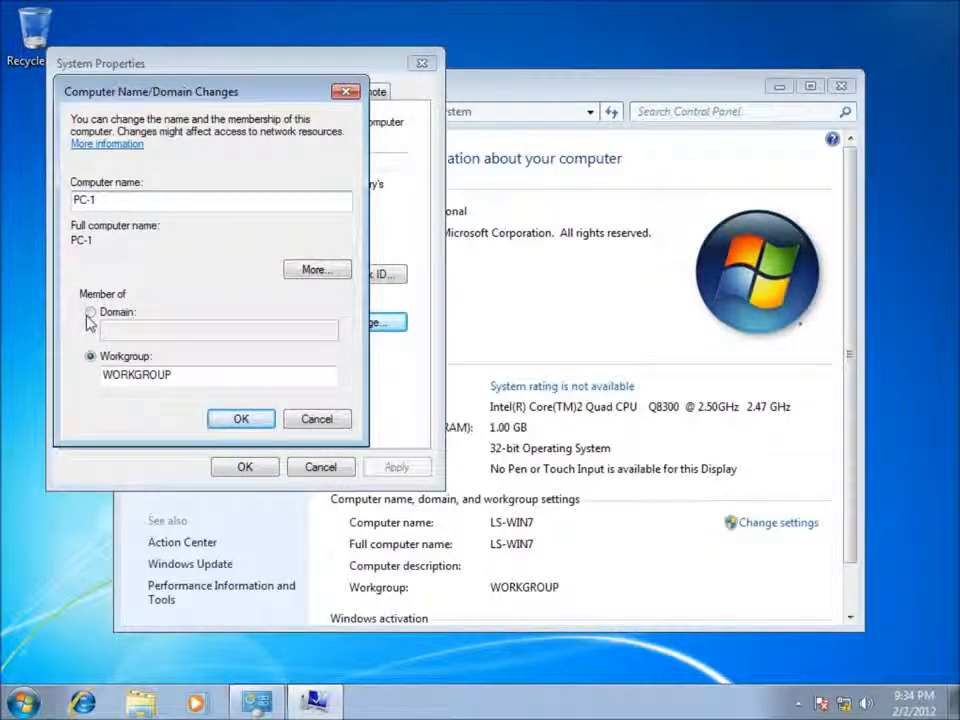
# Step: Make the computer a member of the penning.local domain and confirm the changes
pyautogui.click(90, 313)
pyautogui.click(140, 336)
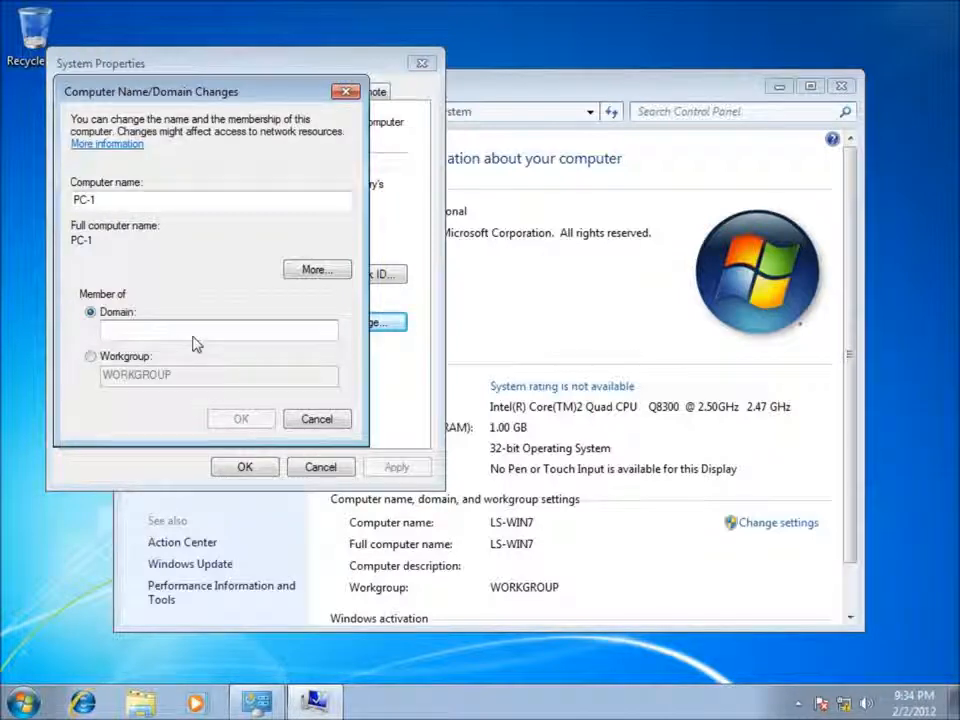
pyautogui.write('penning')
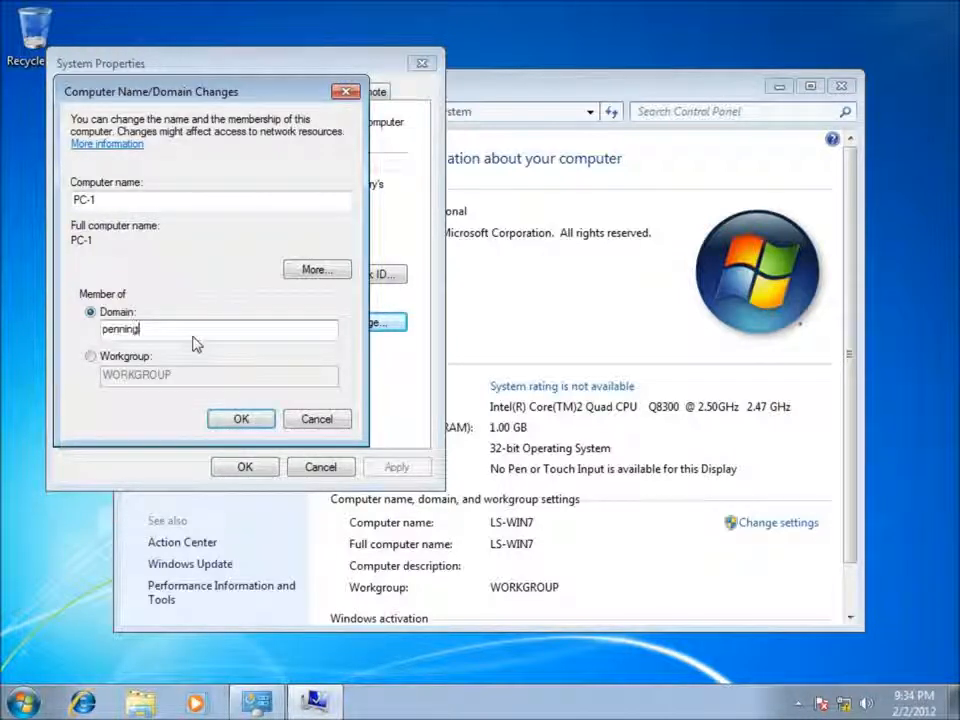
pyautogui.write('.c')
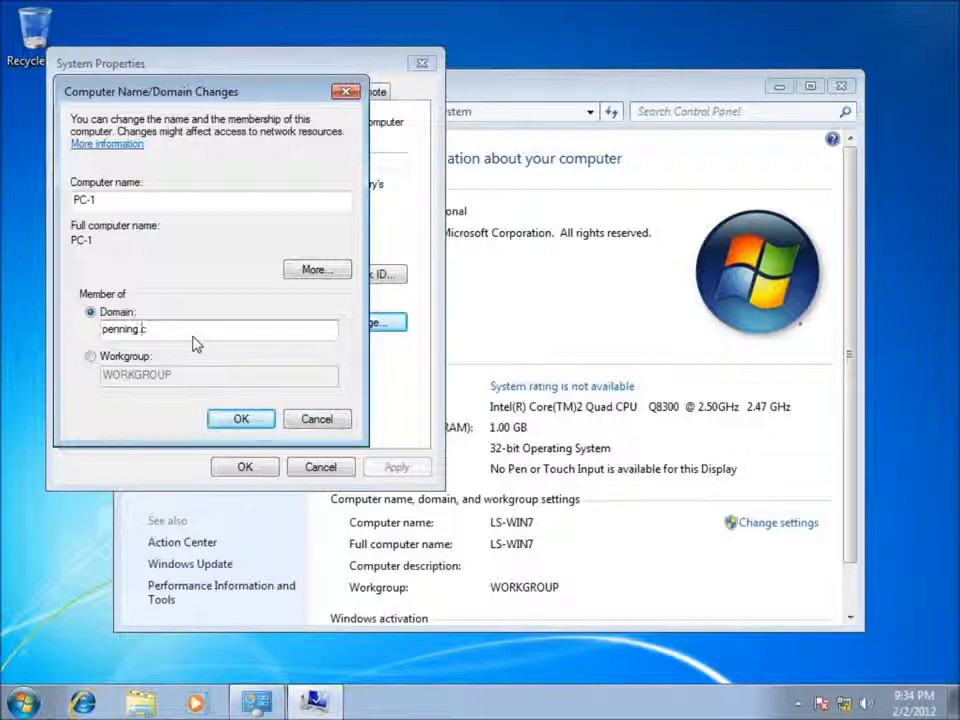
pyautogui.press('BackSpace')
pyautogui.write('local')
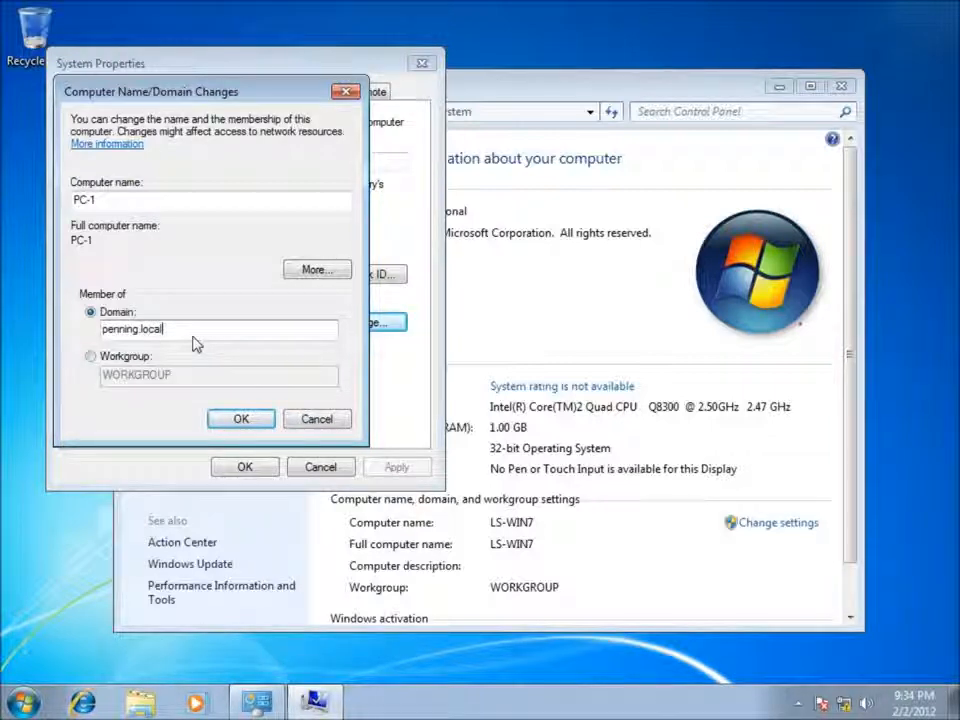
pyautogui.click(238, 418)
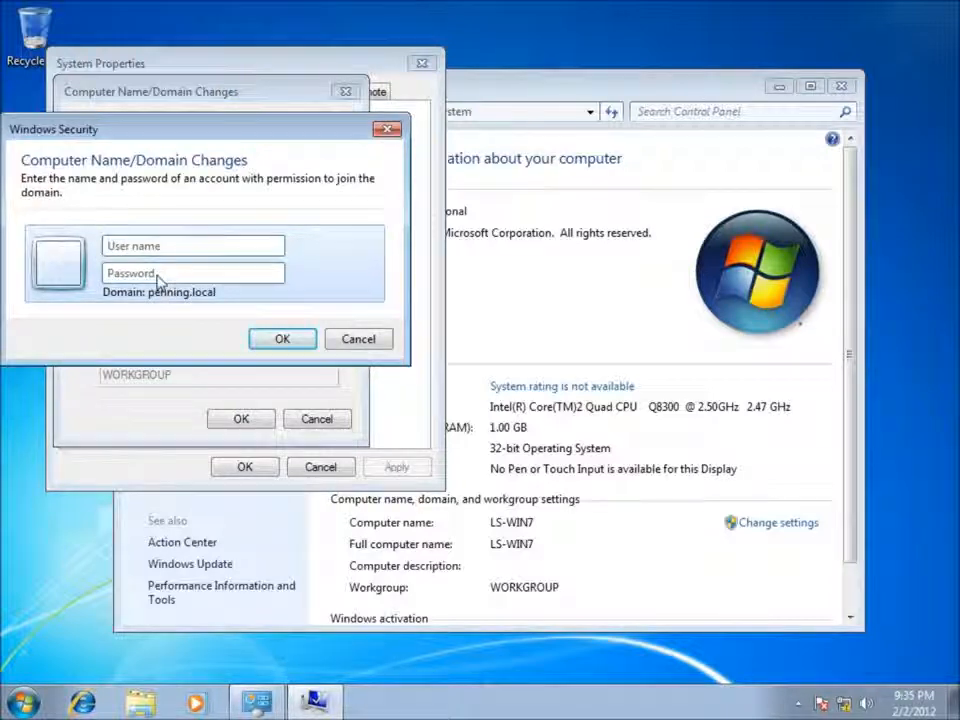
# Step: Authorise the domain join with the administrator account and its password
pyautogui.click(130, 256)
pyautogui.write('administrator')
pyautogui.press('Tab')
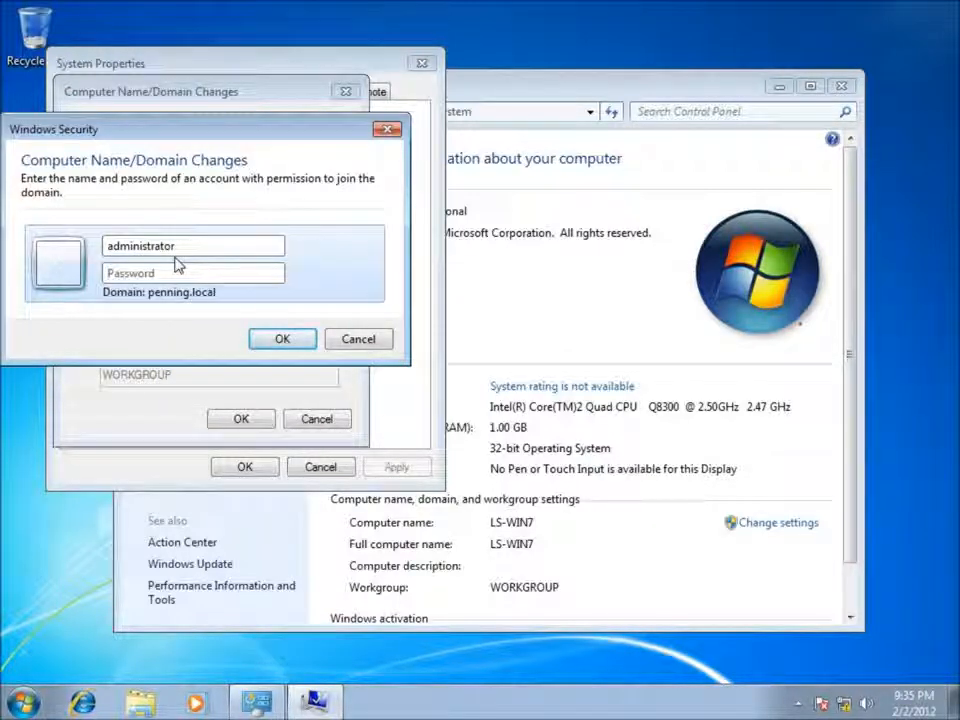
pyautogui.write('Password1')
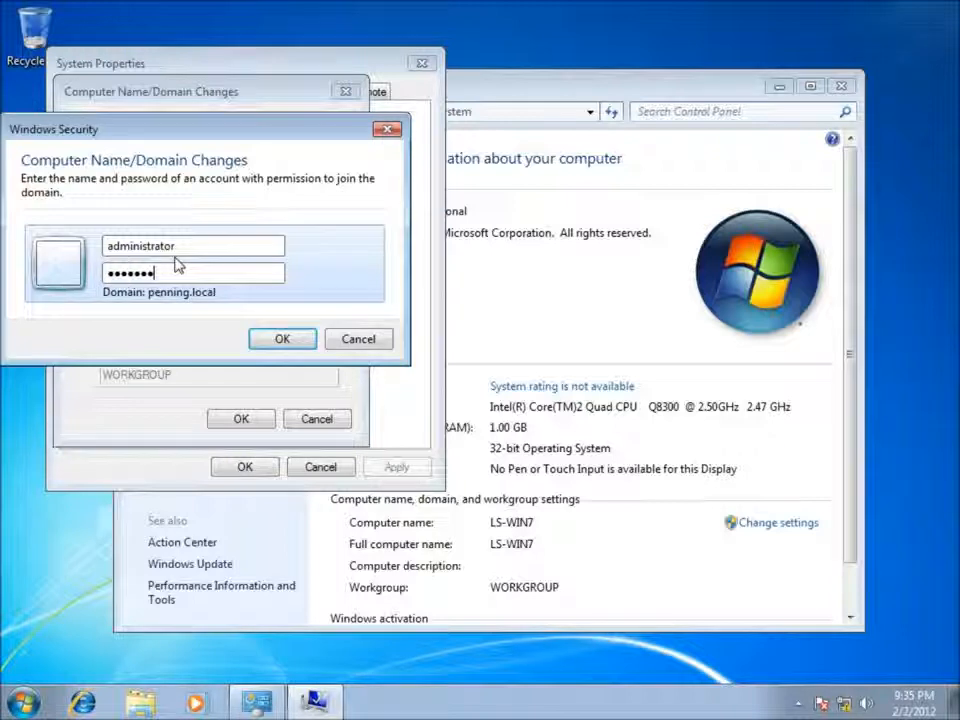
pyautogui.click(282, 339)
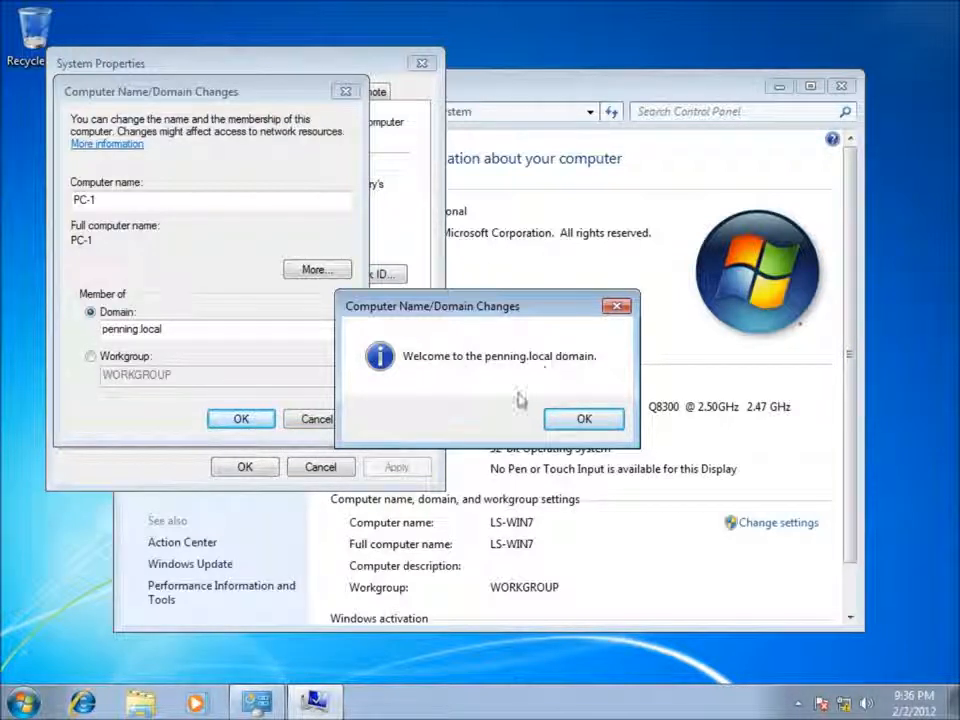
# Step: Acknowledge the penning.local welcome and restart notices, then close System Properties
pyautogui.click(583, 416)
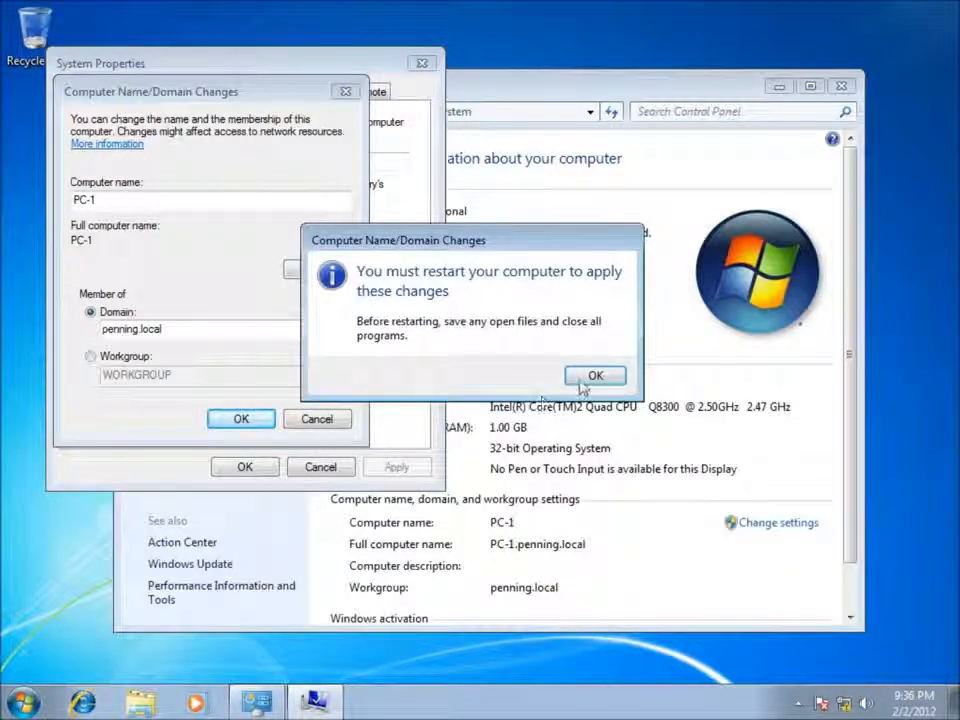
pyautogui.click(588, 380)
pyautogui.click(250, 468)
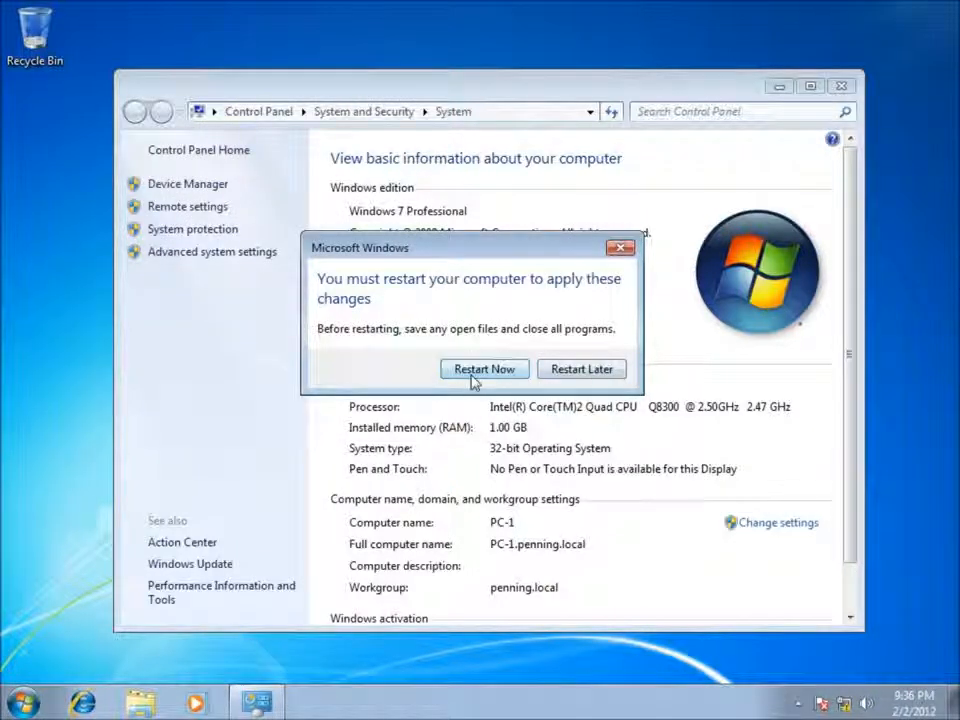
# Step: Restart now and bring up the Ctrl+Alt+Delete logon prompt on PC-1
pyautogui.click(480, 370)
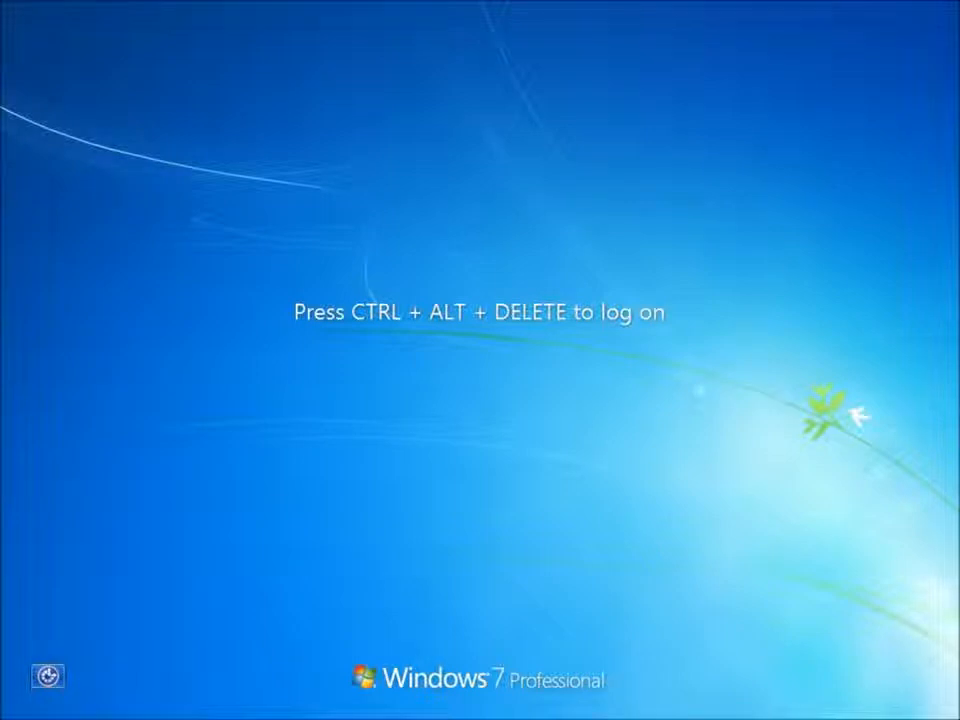
pyautogui.hotkey('ctrl', 'alt', 'Delete')
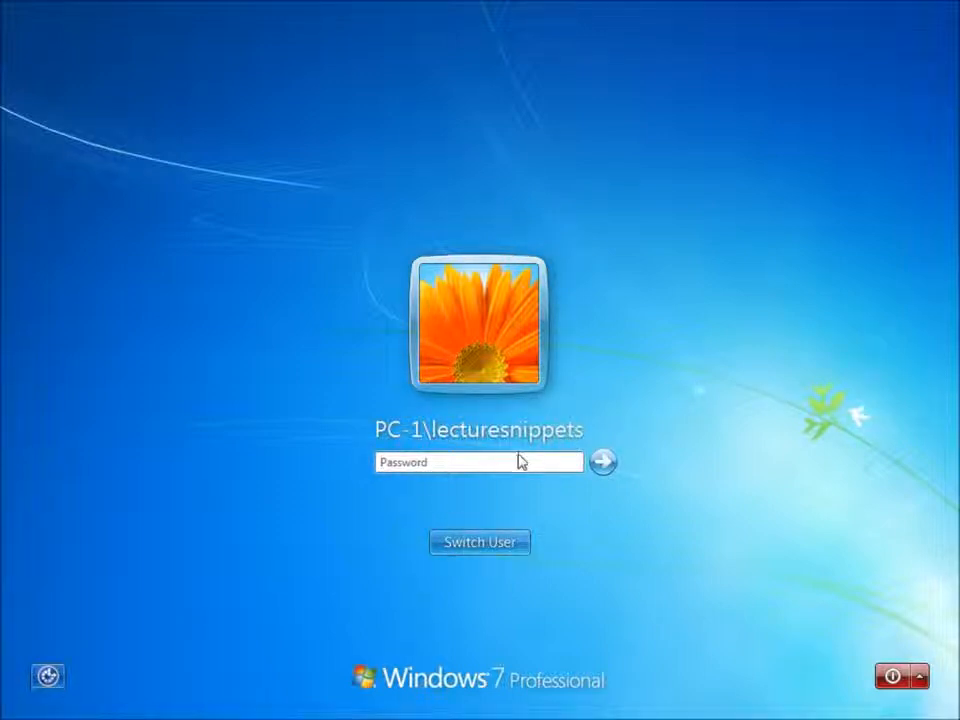
# Step: Log on as Other User penning\administrator with the domain administrator password
pyautogui.click(475, 545)
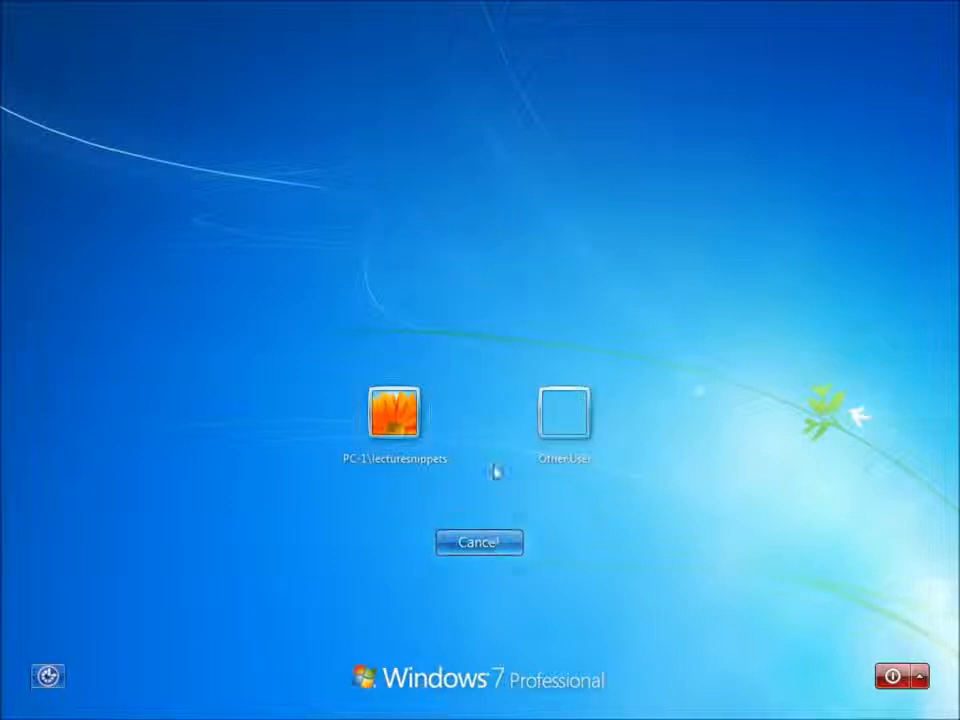
pyautogui.click(553, 440)
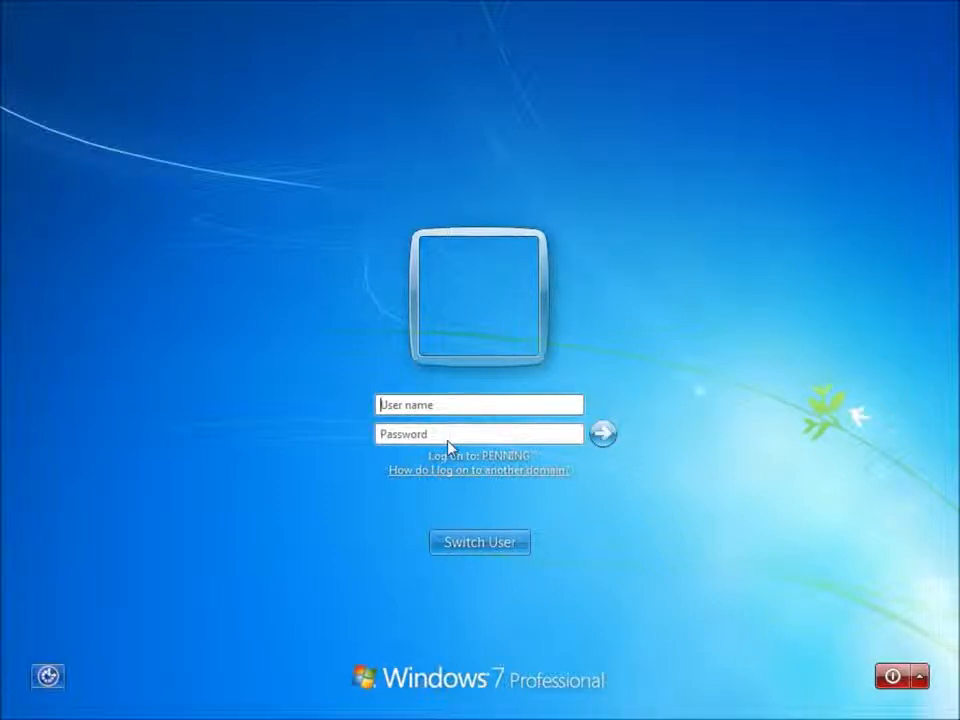
pyautogui.write('administrator')
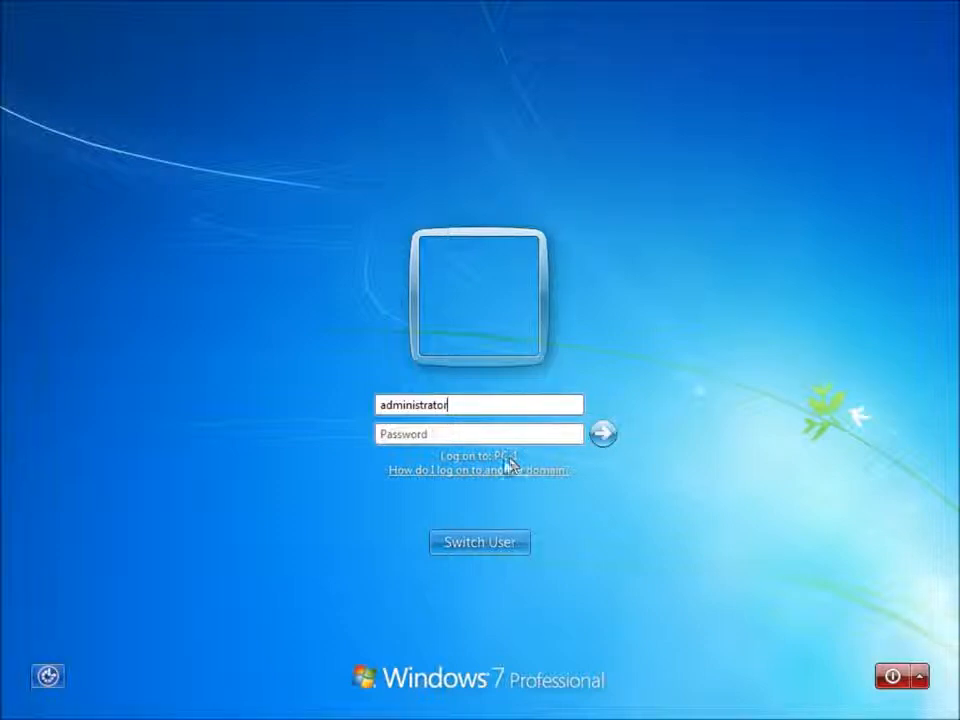
pyautogui.click(381, 404)
pyautogui.write('penning\\')
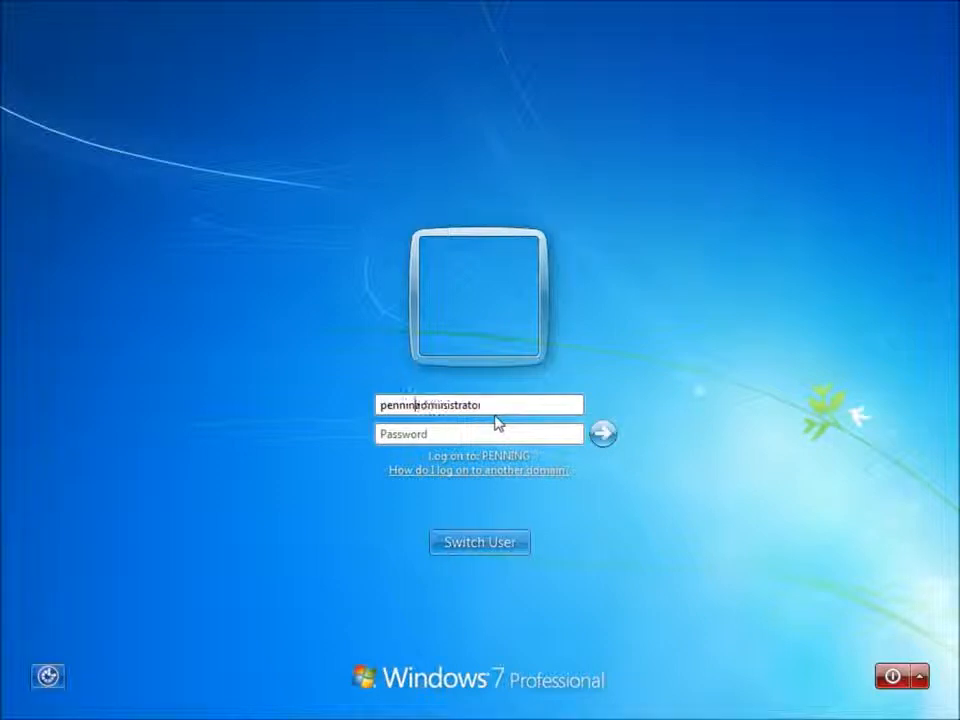
pyautogui.write('\\')
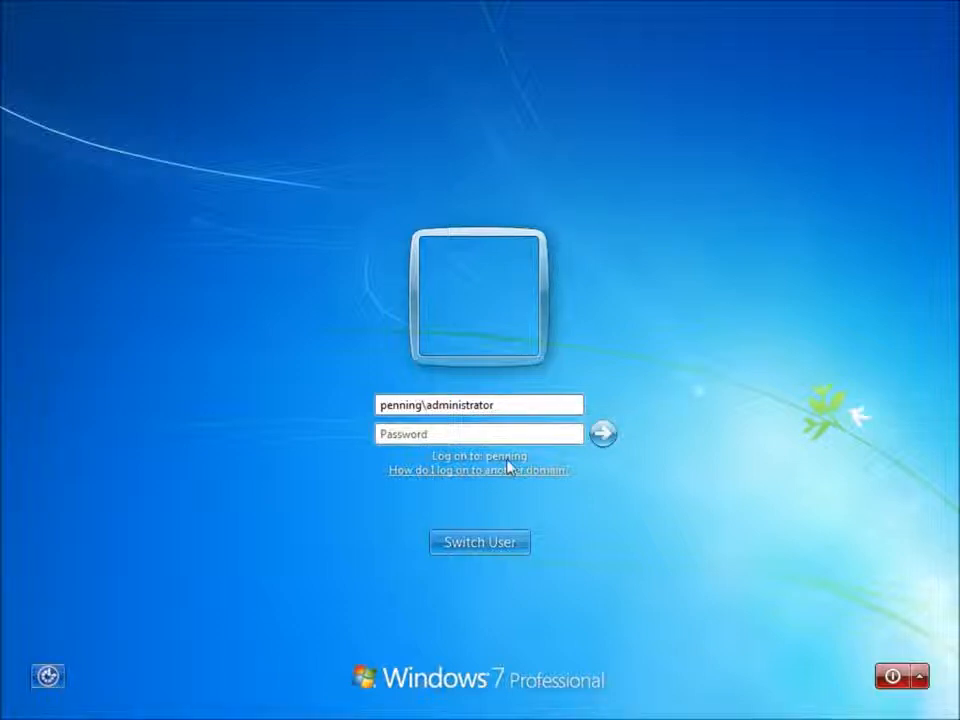
pyautogui.click(455, 437)
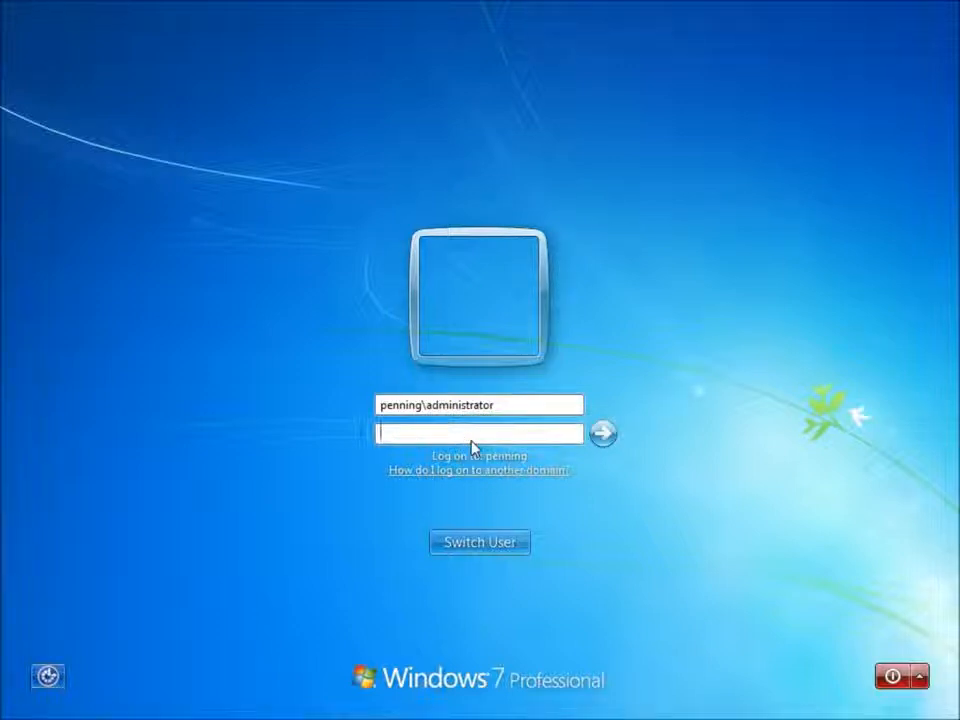
pyautogui.write('************')
pyautogui.press('Return')
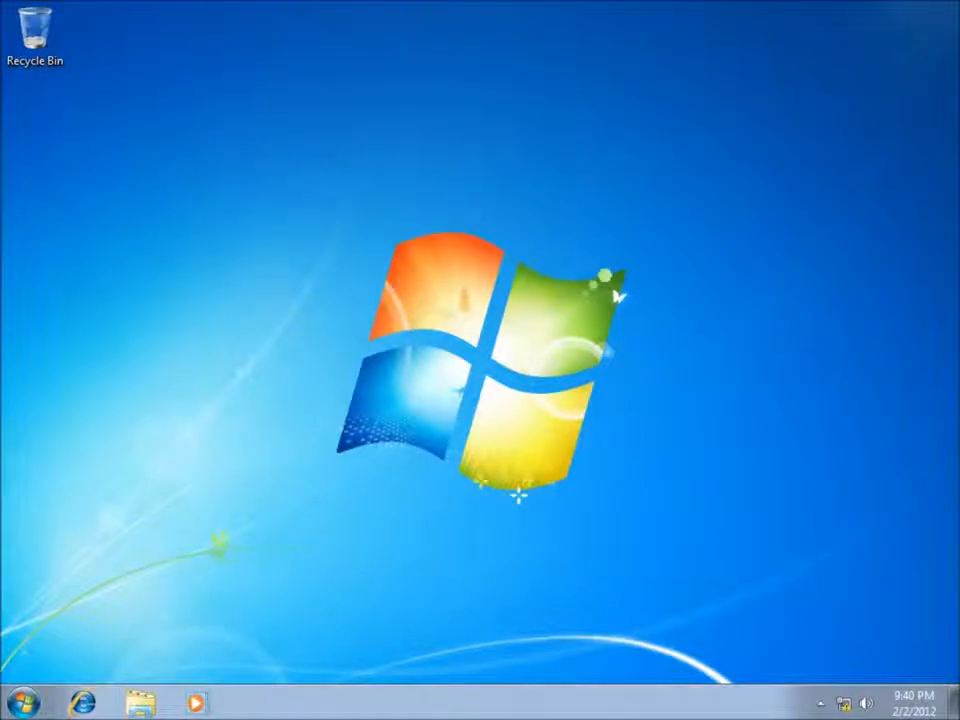
pyautogui.click(28, 704)
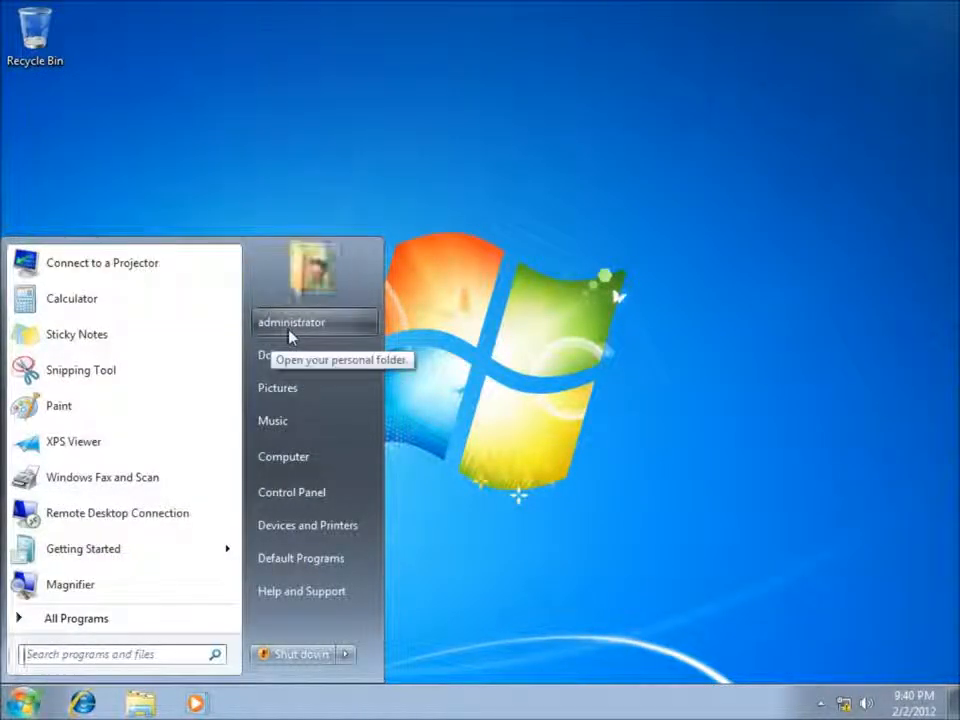
pyautogui.rightClick(301, 461)
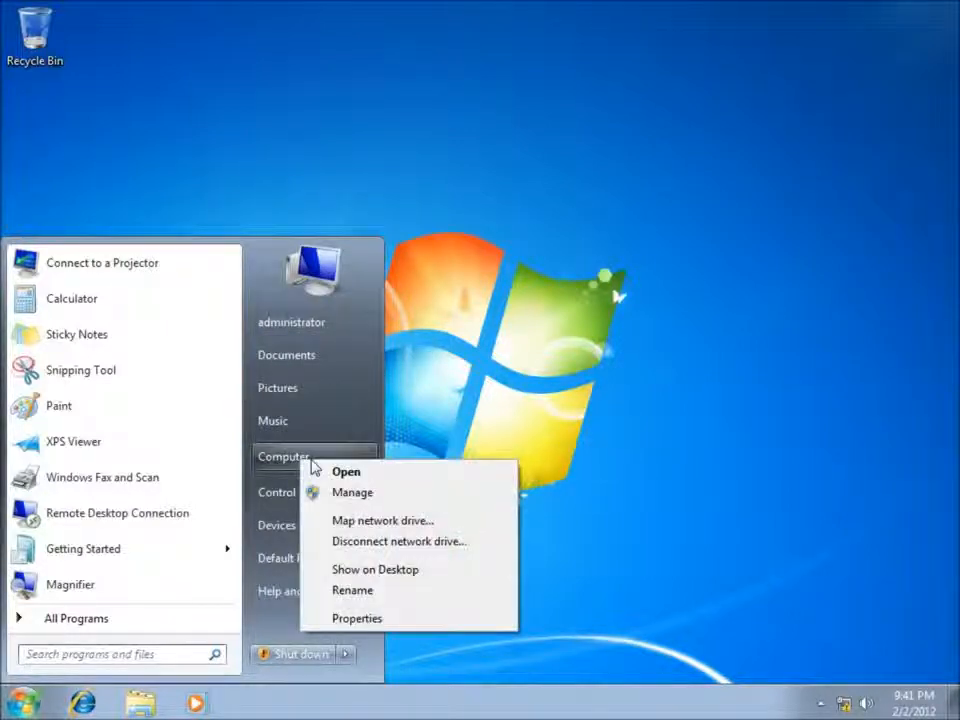
pyautogui.click(370, 618)
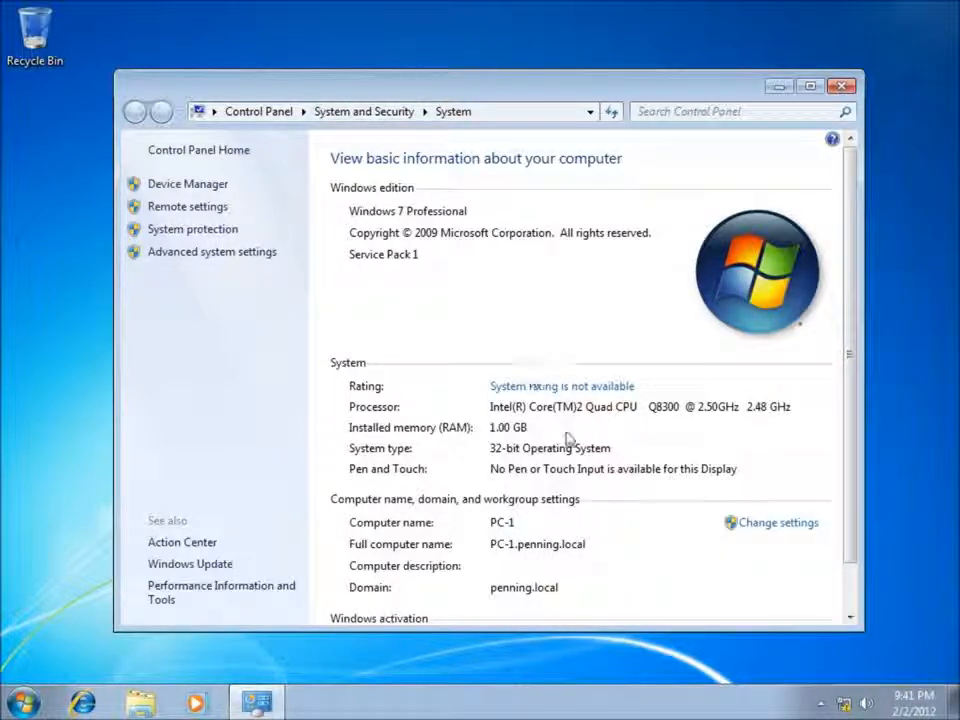
pyautogui.click(843, 87)
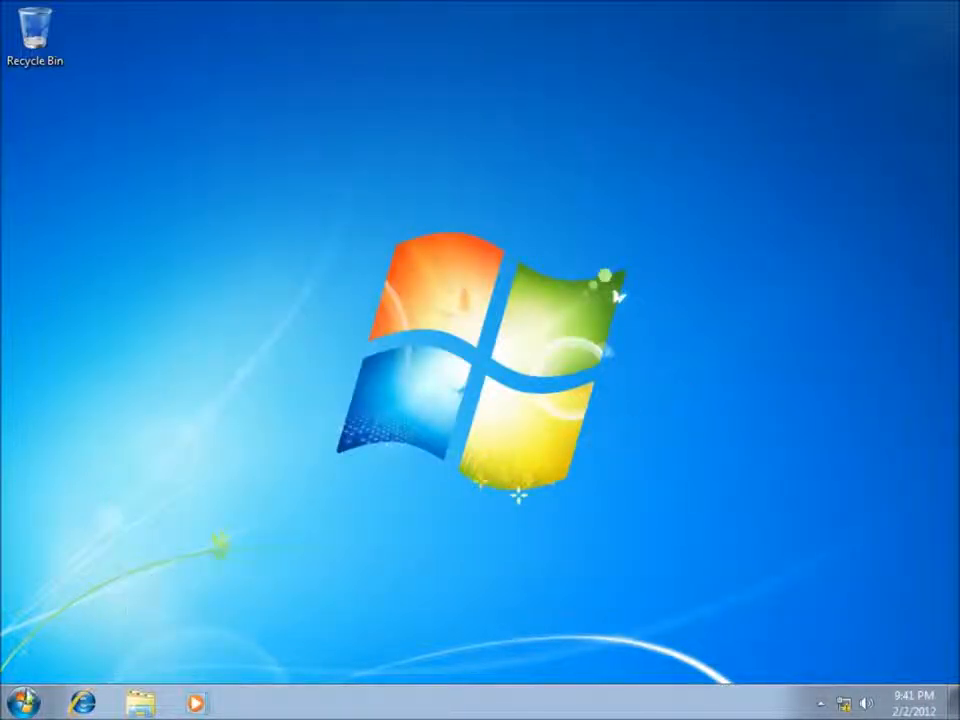
# Step: Lock the computer from the Start menu's shut-down options
pyautogui.click(22, 703)
pyautogui.click(352, 654)
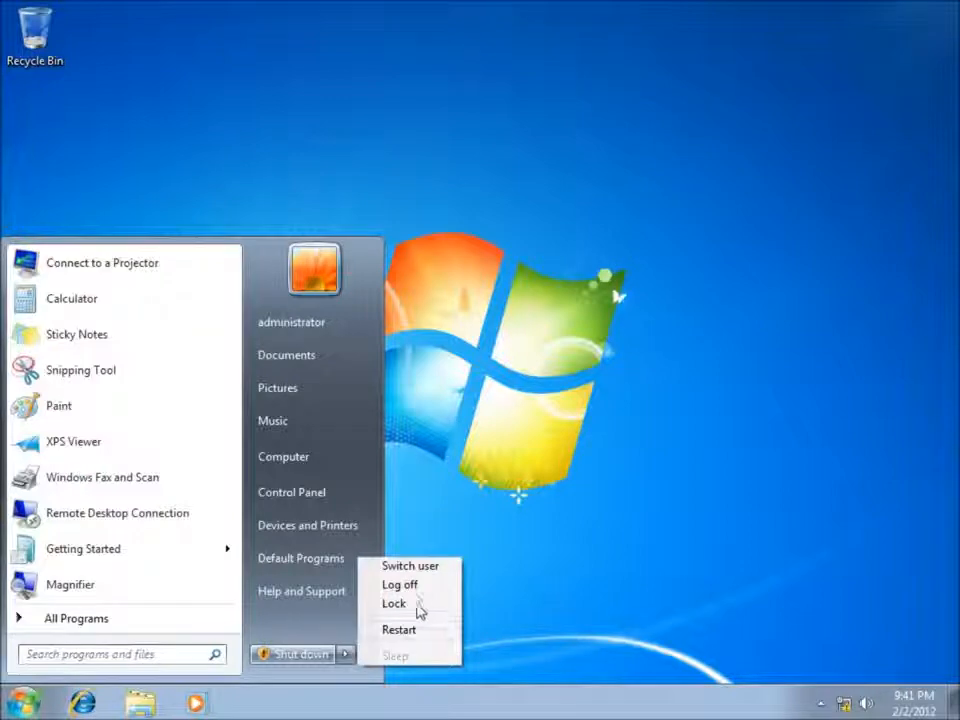
pyautogui.click(417, 607)
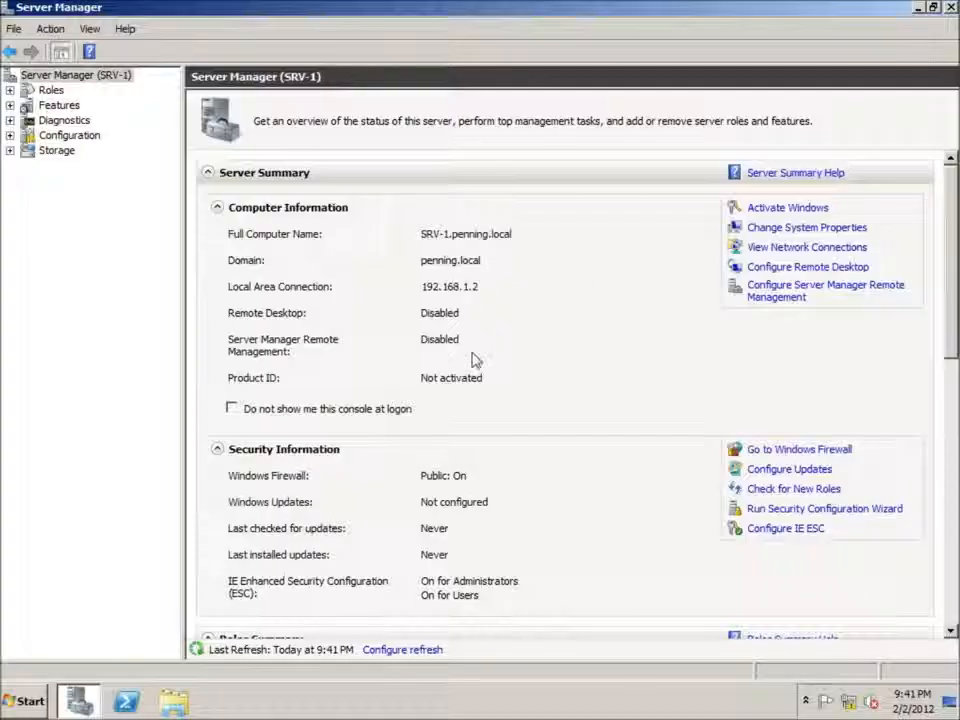
# Step: Close Server Manager and launch Active Directory Users and Computers from Administrative Tools
pyautogui.click(917, 8)
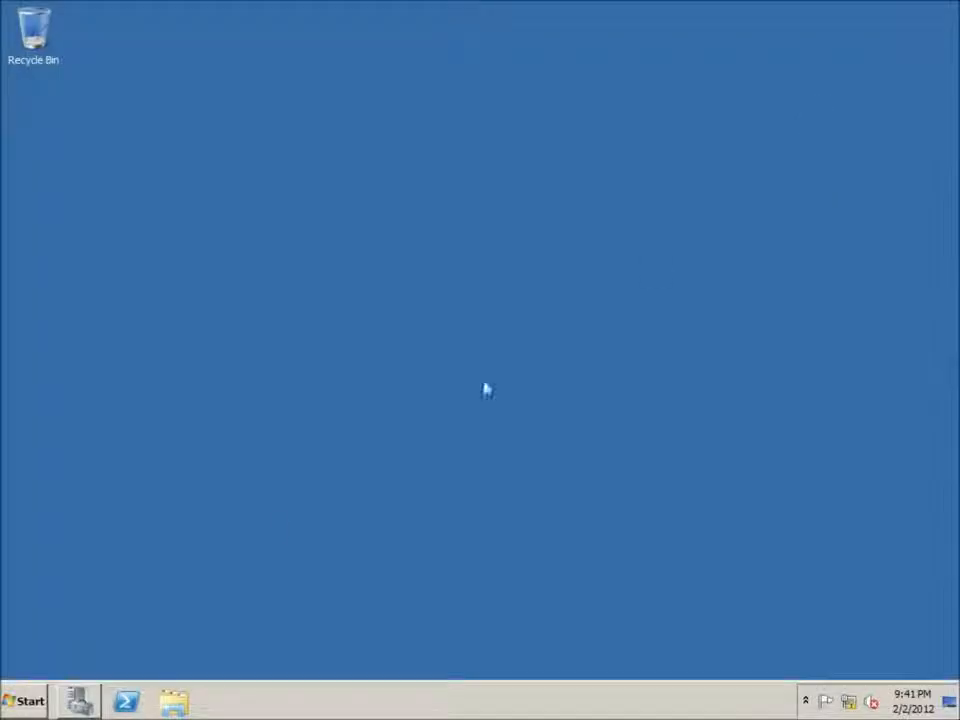
pyautogui.click(33, 704)
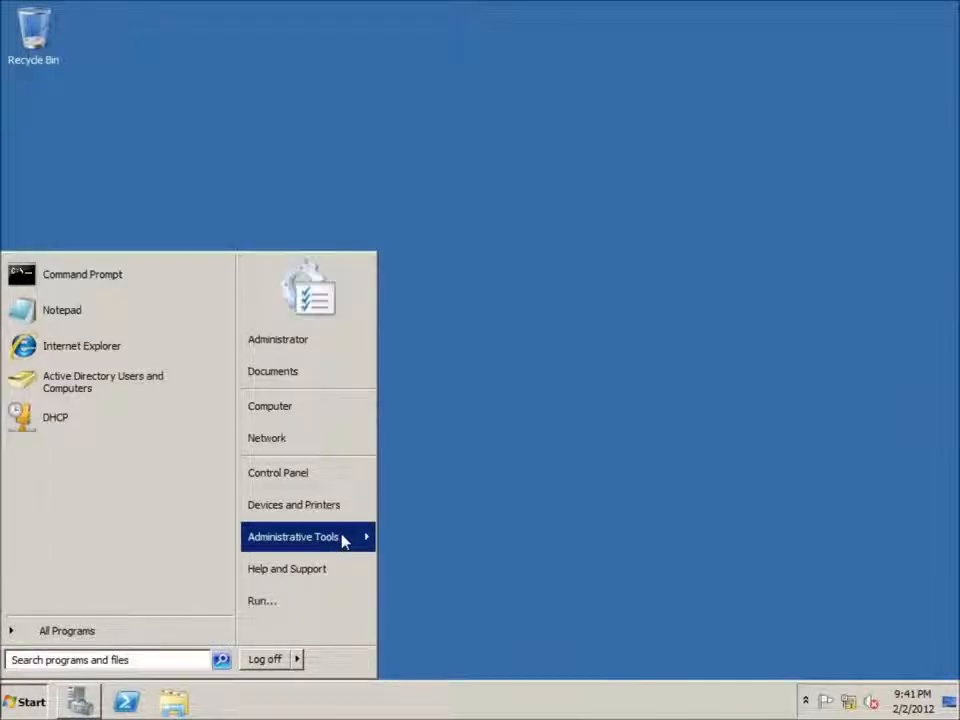
pyautogui.moveTo(343, 540)
pyautogui.click(513, 148)
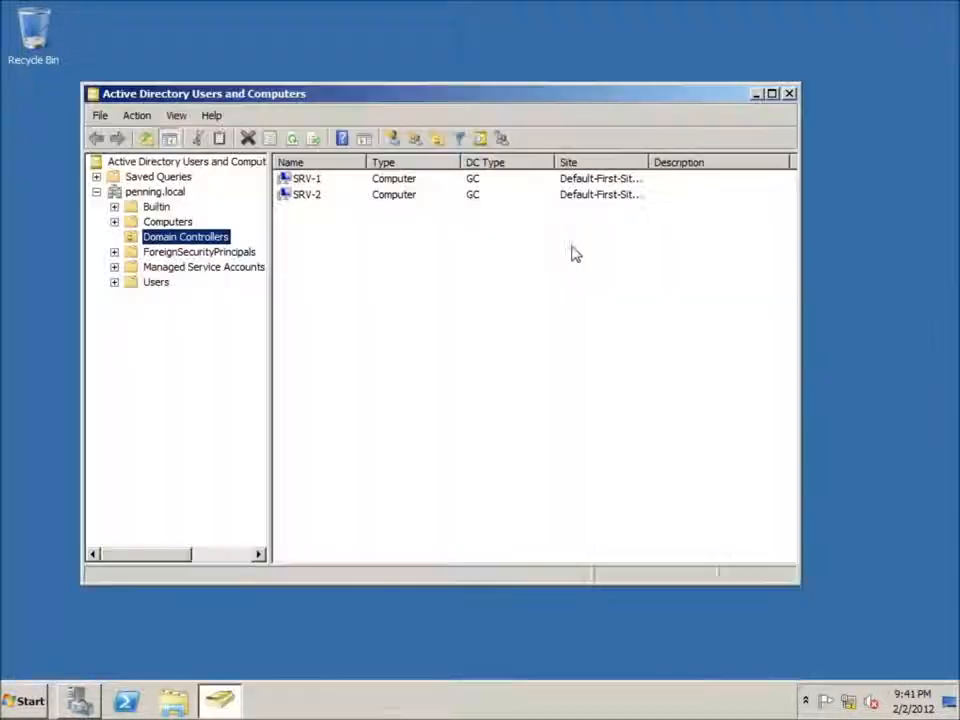
# Step: Check User1 and User2 under Users and PC-1 under Computers in penning.local
pyautogui.click(157, 284)
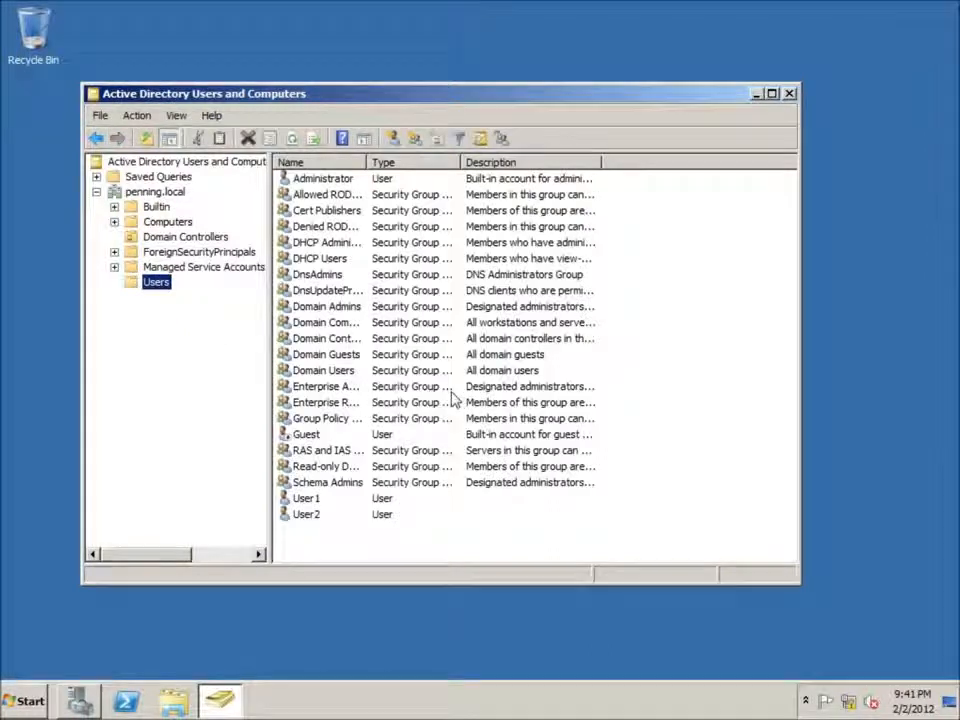
pyautogui.click(313, 503)
pyautogui.click(318, 518)
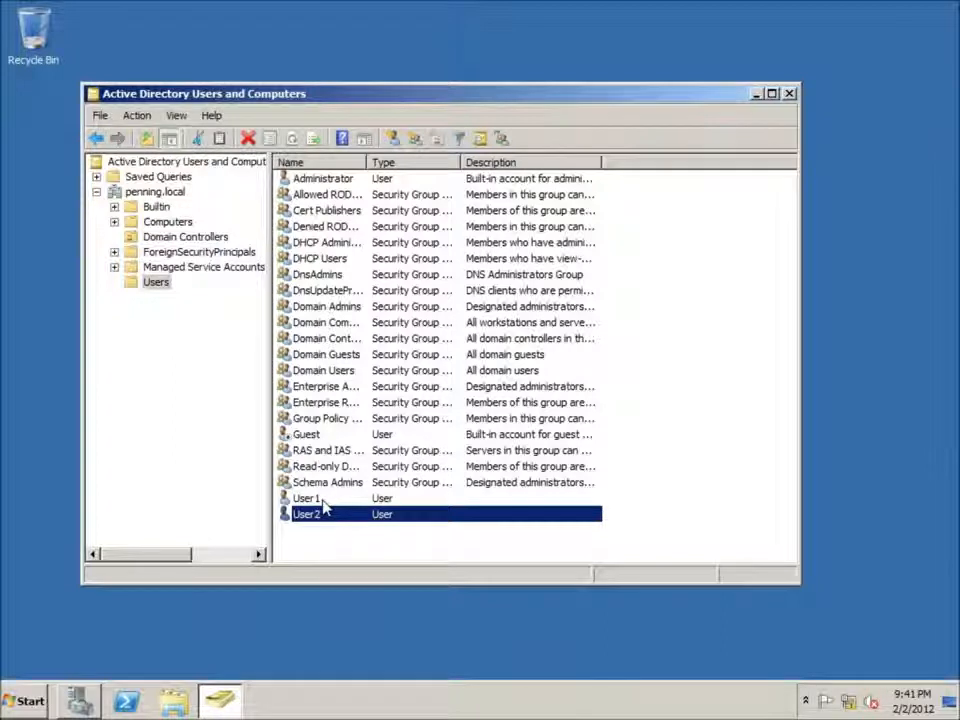
pyautogui.click(319, 499)
pyautogui.click(312, 515)
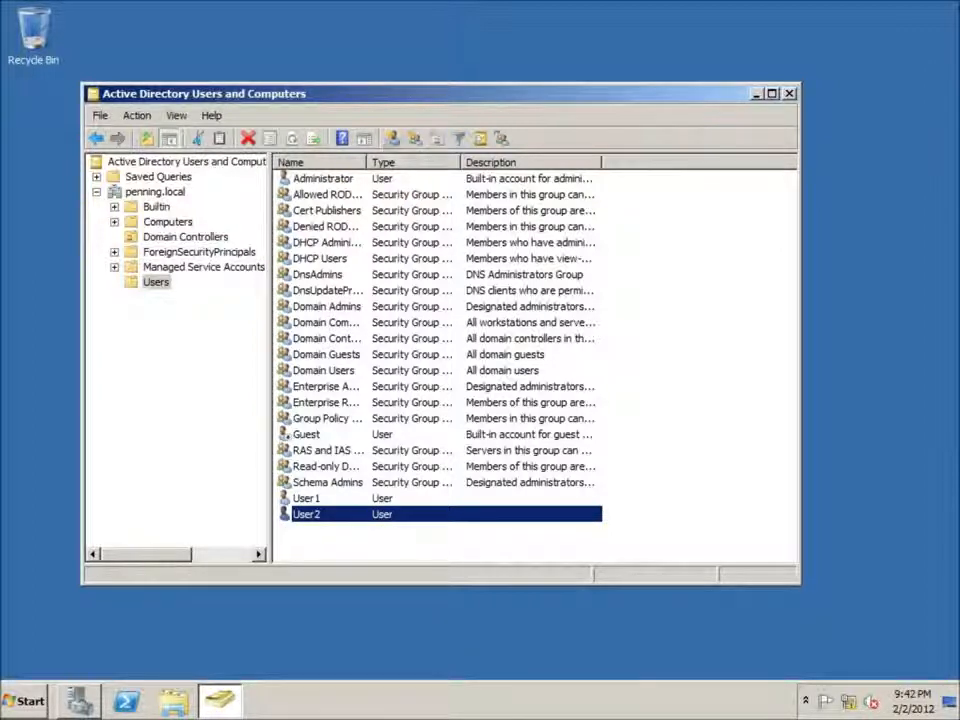
pyautogui.moveTo(360, 99); pyautogui.dragTo(397, 74)
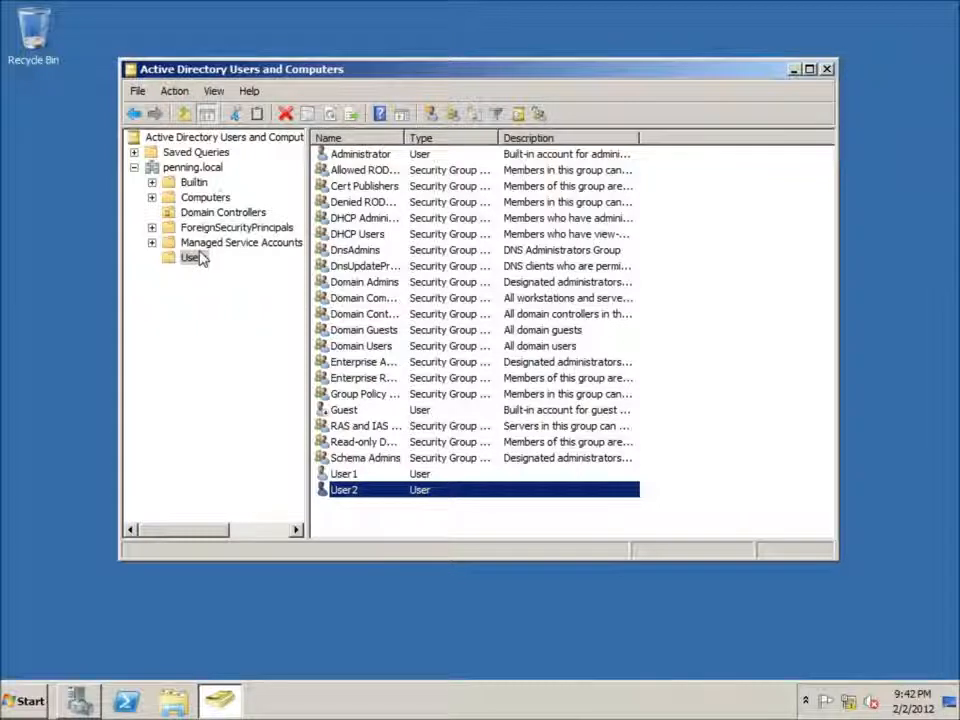
pyautogui.click(205, 198)
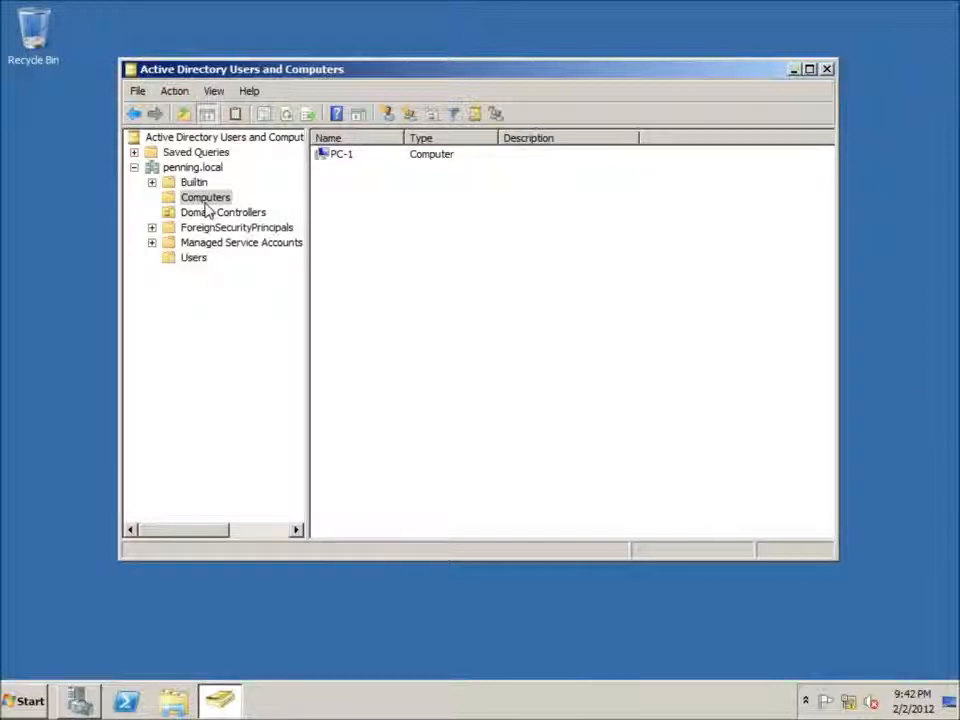
pyautogui.click(194, 259)
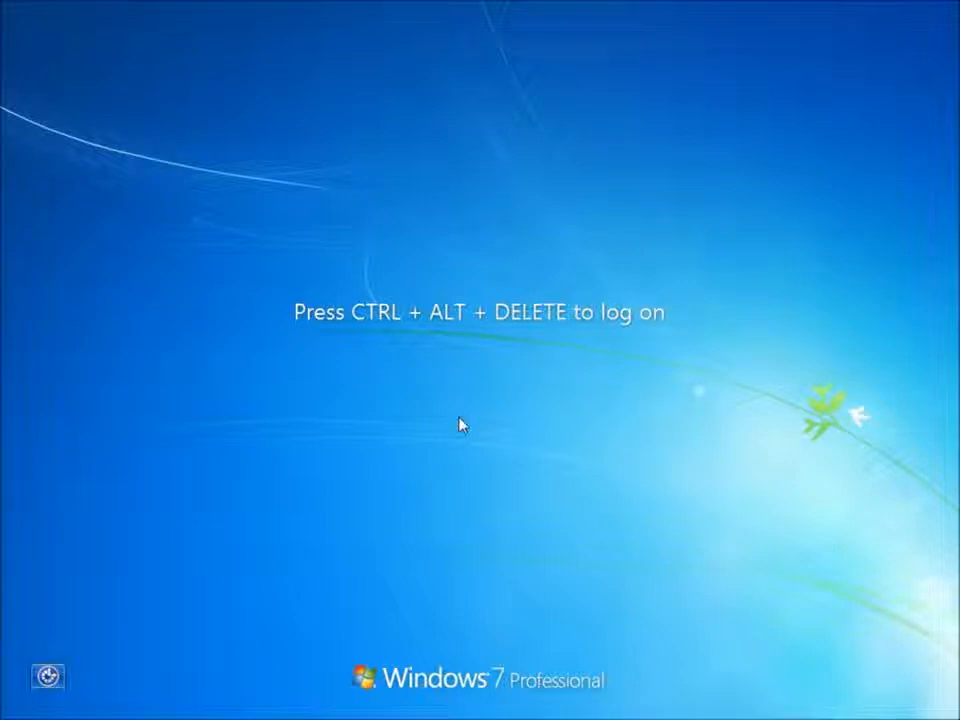
# Step: Switch user and log on to the PENNING domain as user1 with its password
pyautogui.hotkey('ctrl', 'alt', 'Delete')
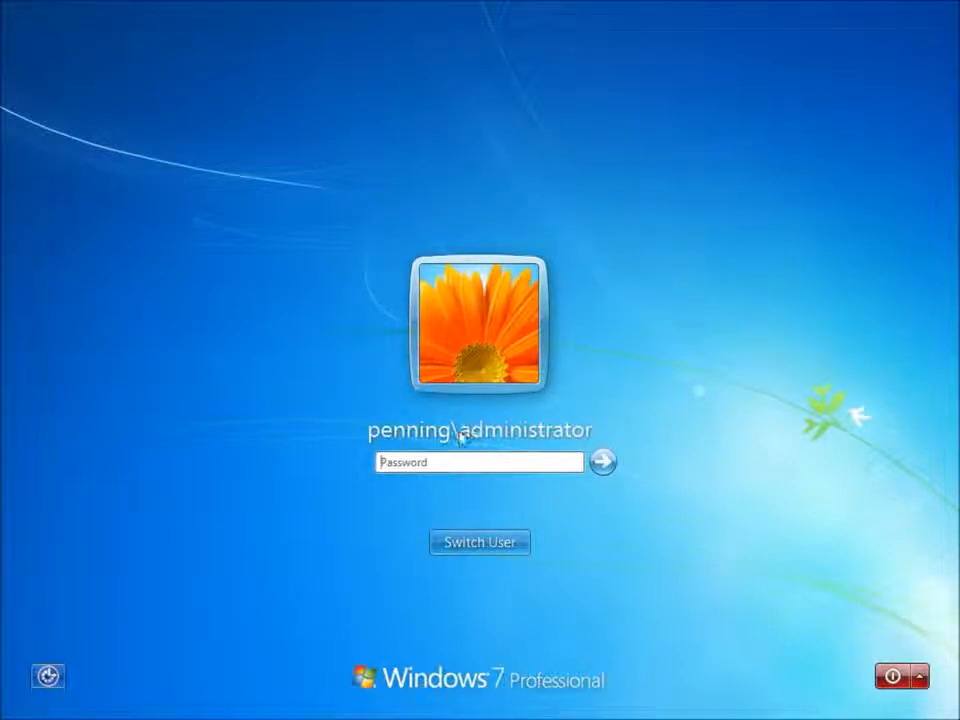
pyautogui.click(478, 548)
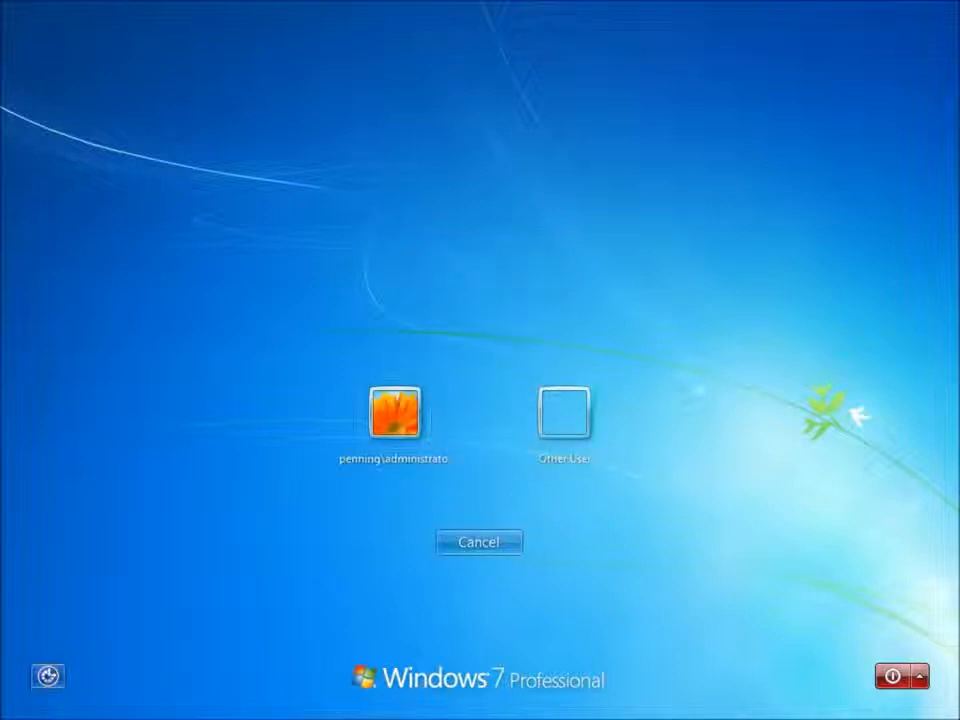
pyautogui.click(566, 409)
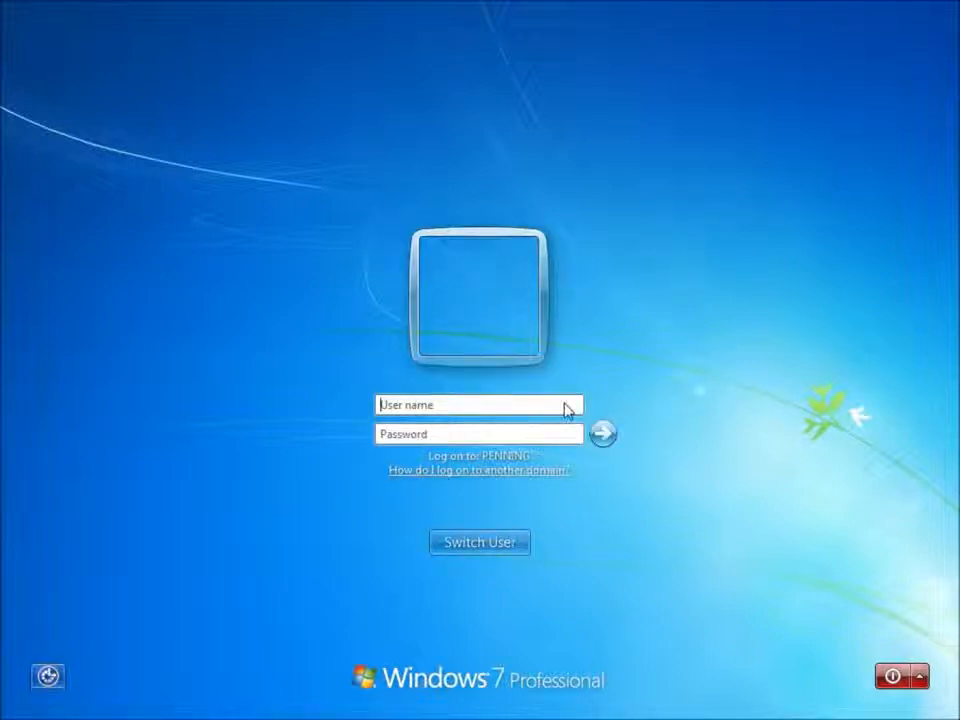
pyautogui.write('user1')
pyautogui.press('Tab')
pyautogui.write('password')
pyautogui.press('Return')
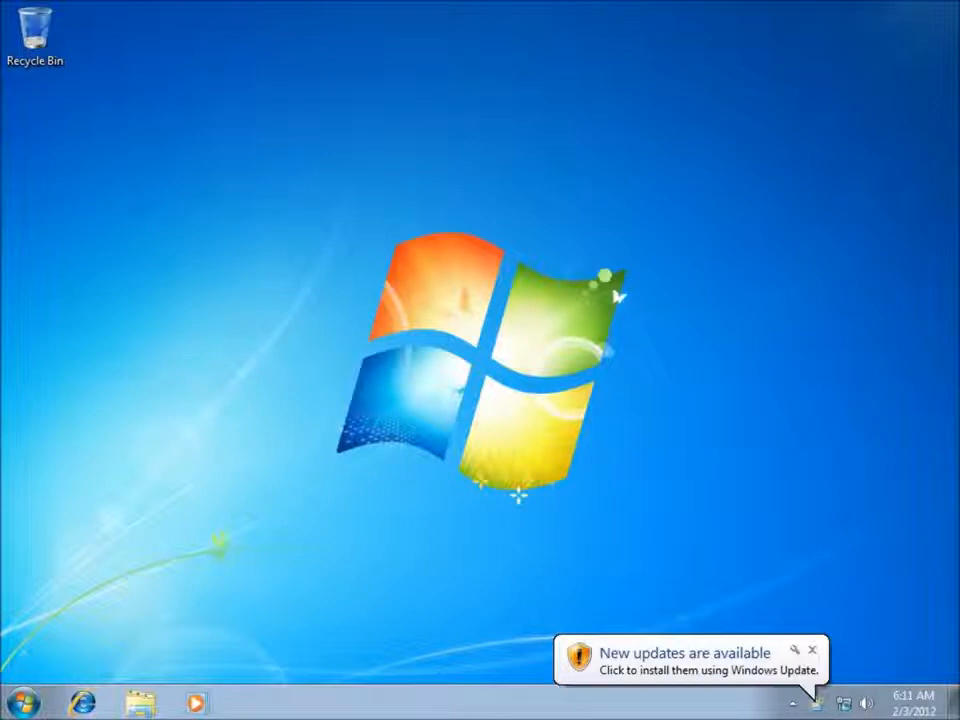
pyautogui.click(22, 703)
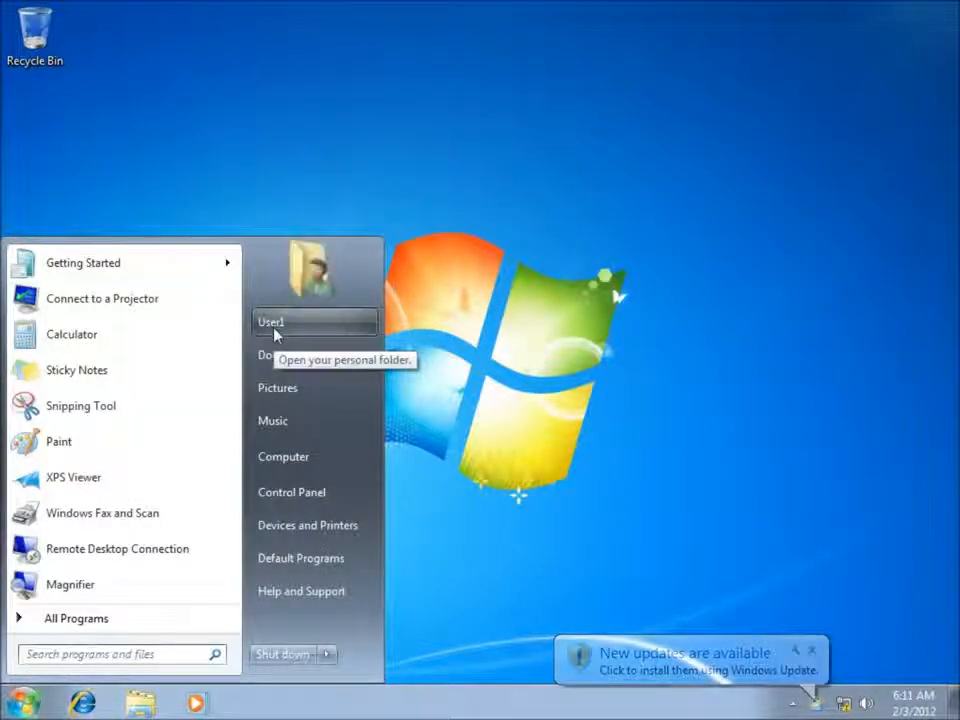
pyautogui.click(489, 373)
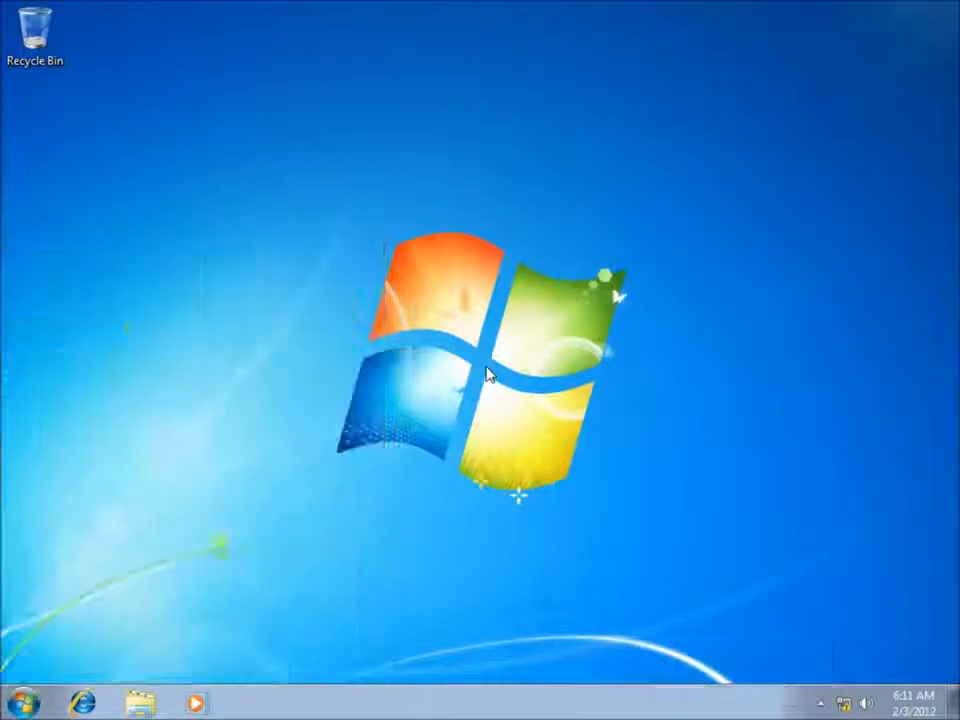